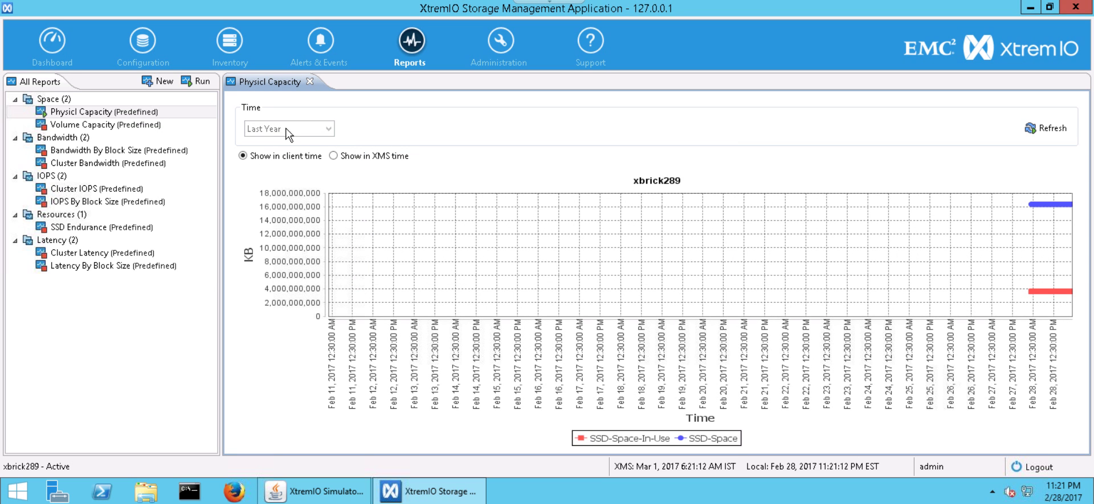
Refresh the Physical Capacity report and run the predefined Volume Capacity, Bandwidth By Block Size and Cluster Bandwidth reports
{"action": "left_click", "coordinate": [1058, 130]}
{"action": "double_click", "coordinate": [162, 125]}
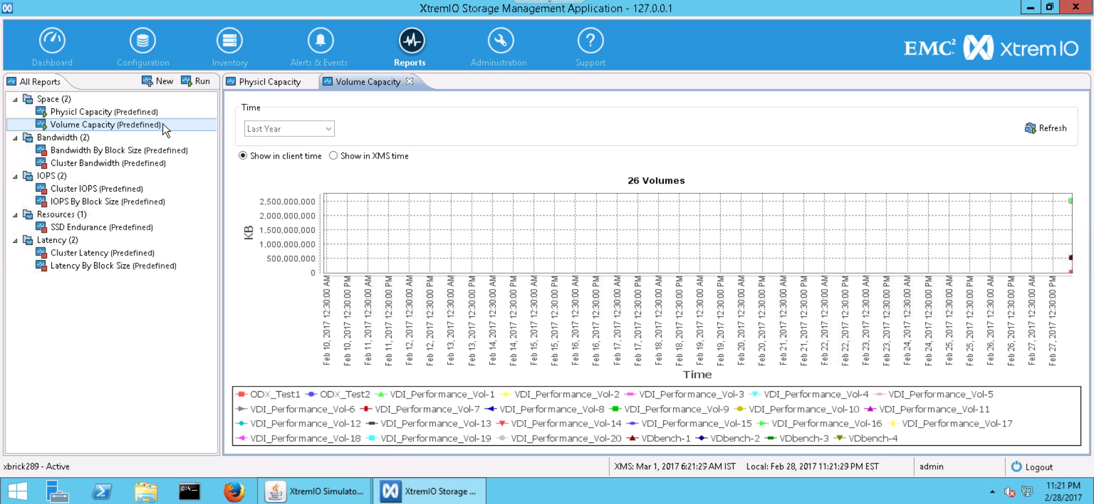
{"action": "left_click", "coordinate": [81, 142]}
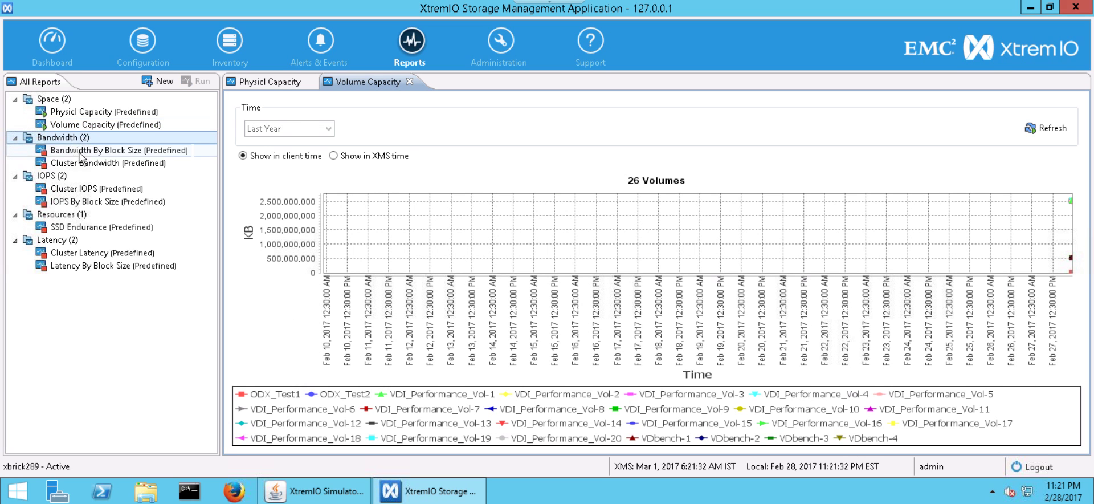
{"action": "double_click", "coordinate": [83, 150]}
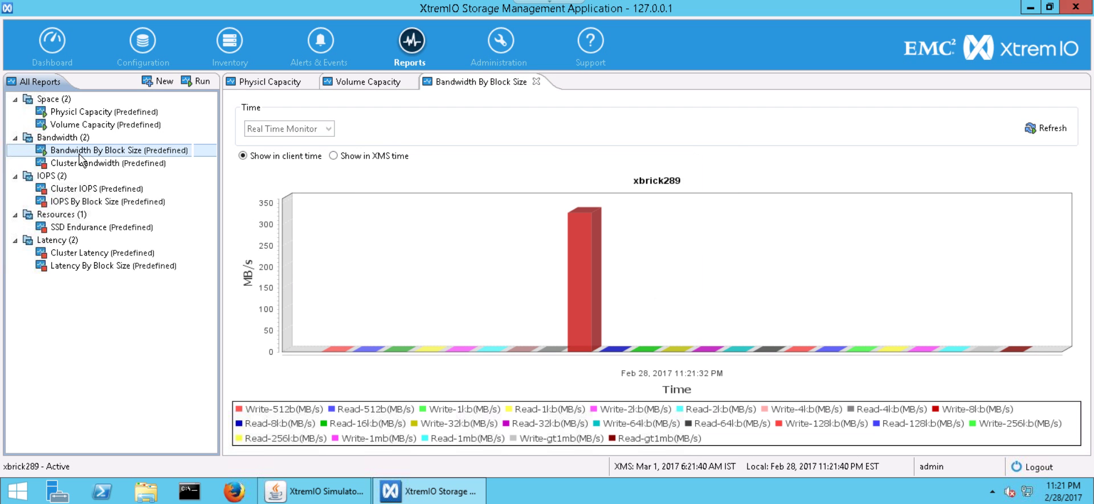
{"action": "double_click", "coordinate": [81, 163]}
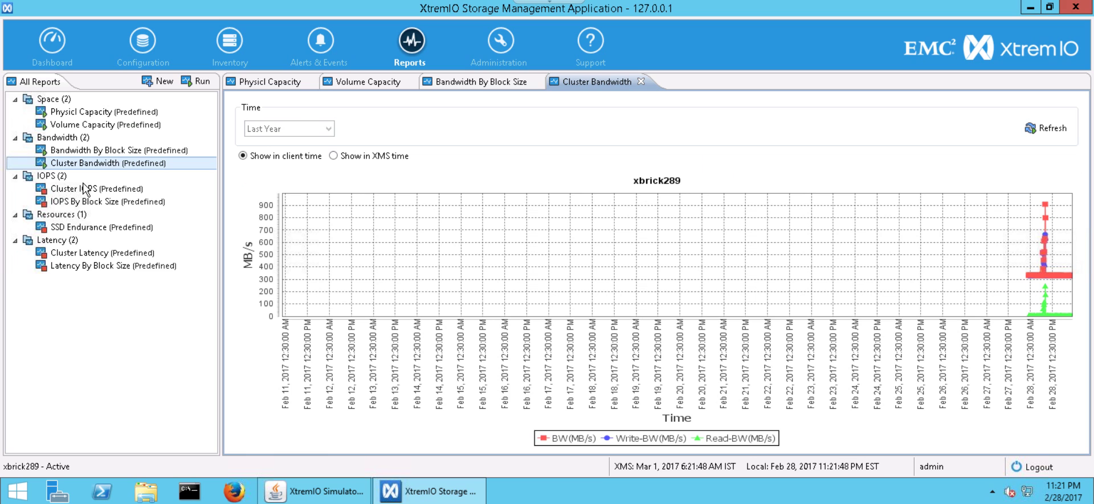
Run the predefined Cluster IOPS, IOPS By Block Size and SSD Endurance reports
{"action": "double_click", "coordinate": [83, 189]}
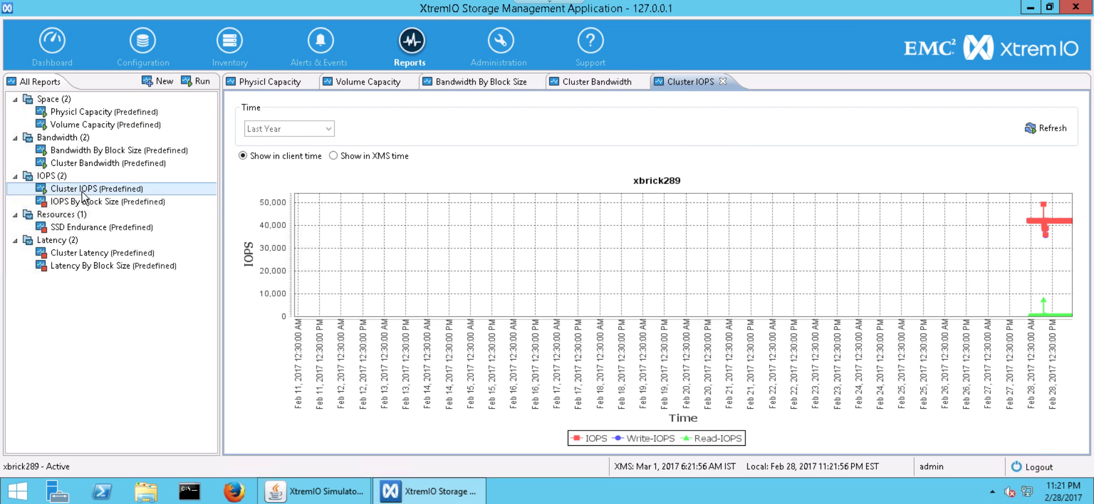
{"action": "double_click", "coordinate": [85, 202]}
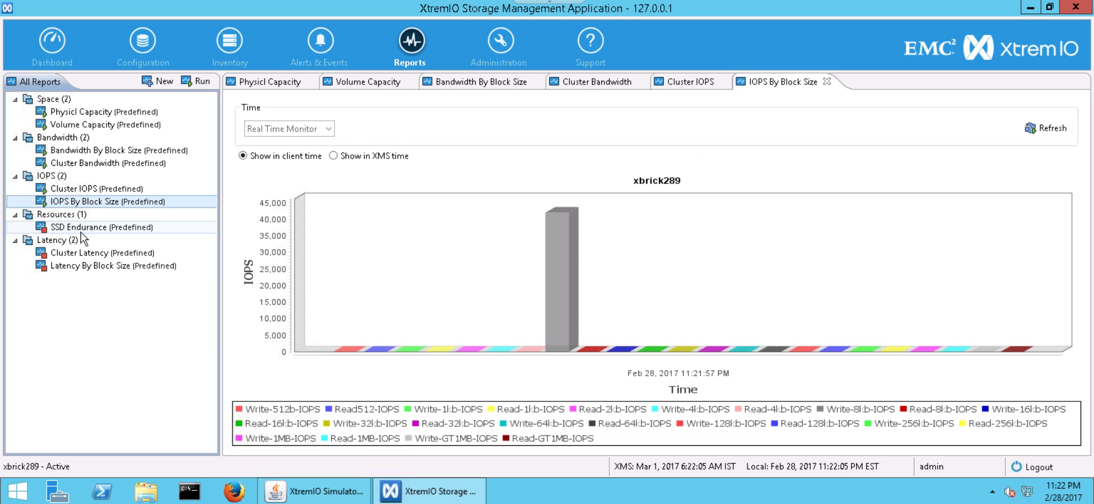
{"action": "double_click", "coordinate": [81, 228]}
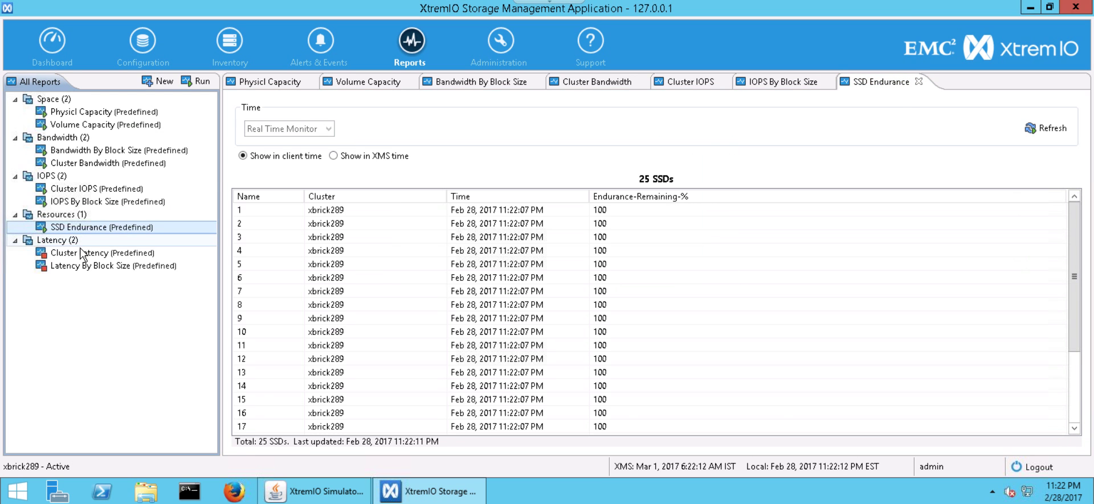
Run the predefined Cluster Latency and Latency By Block Size reports and view the actions available for the latter
{"action": "double_click", "coordinate": [82, 254]}
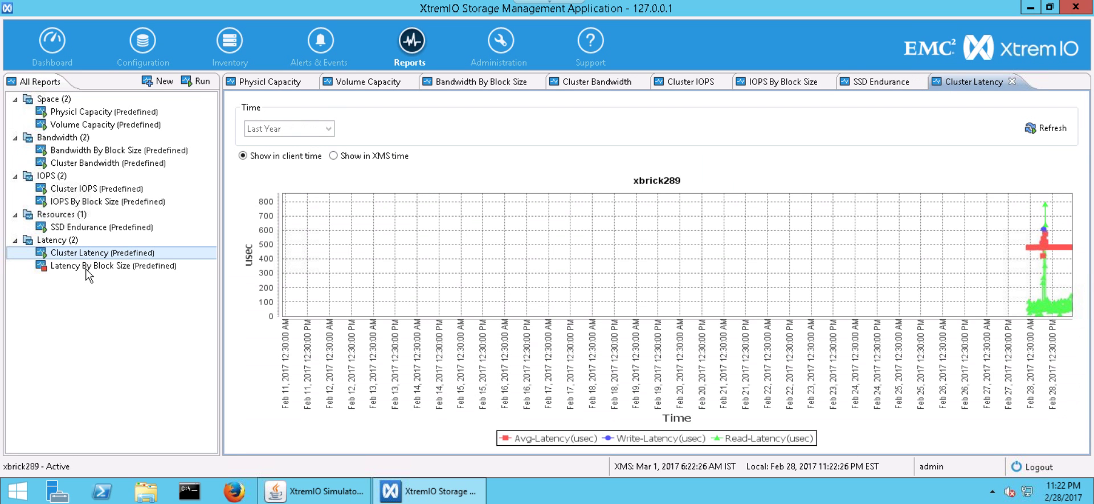
{"action": "double_click", "coordinate": [86, 270]}
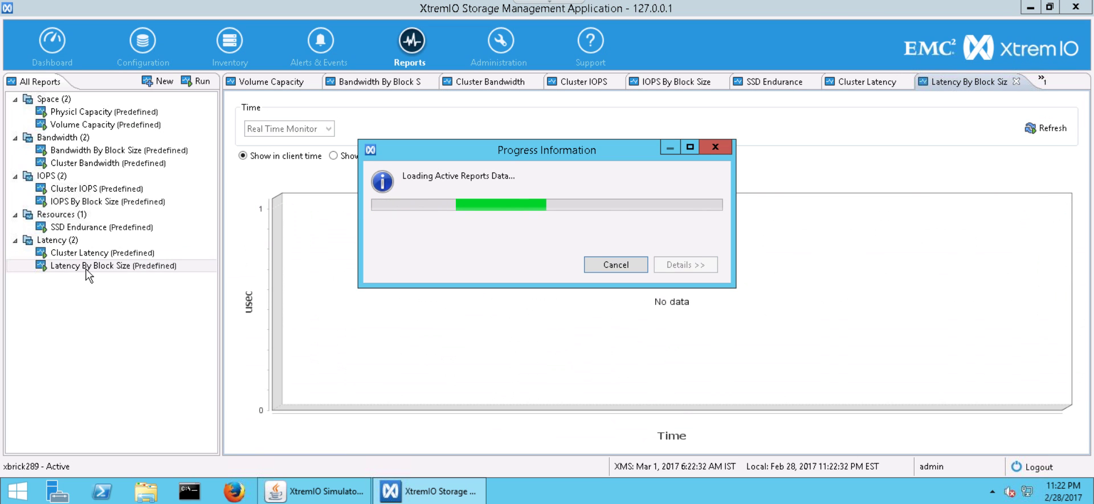
{"action": "right_click", "coordinate": [86, 270]}
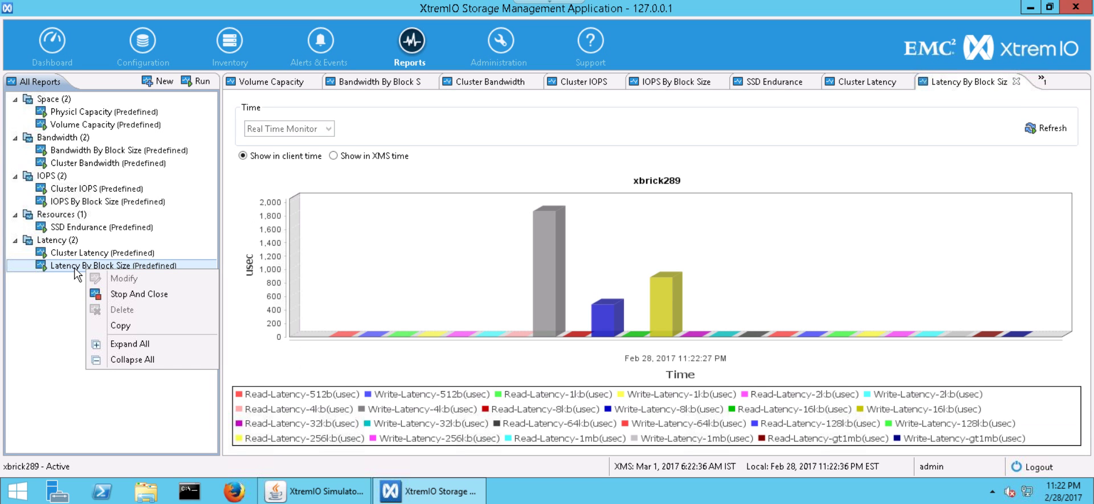
{"action": "left_click", "coordinate": [74, 269]}
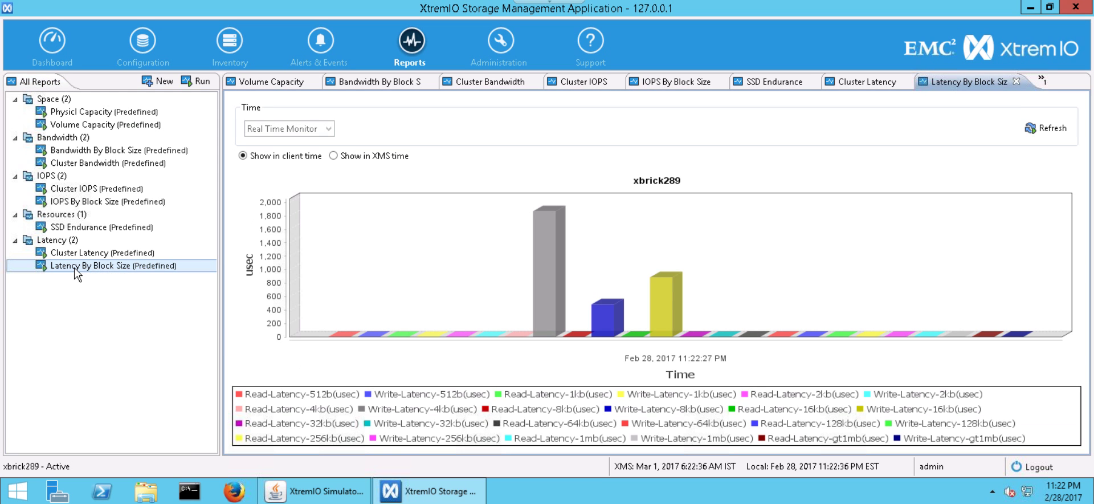
Return to the Physical Capacity report and view the actions available for it, including exporting its data
{"action": "left_click", "coordinate": [101, 101]}
{"action": "double_click", "coordinate": [100, 113]}
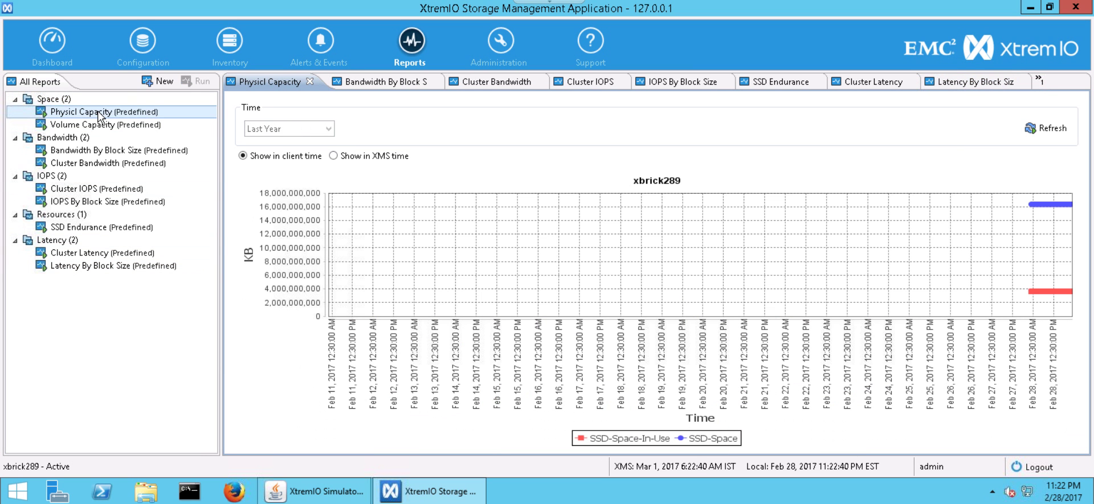
{"action": "right_click", "coordinate": [100, 114]}
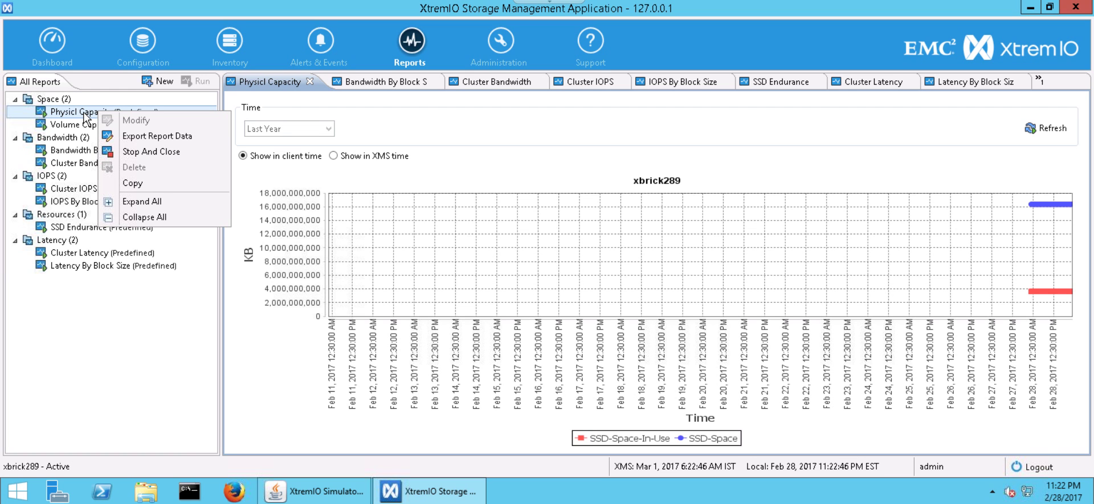
{"action": "left_click", "coordinate": [85, 118]}
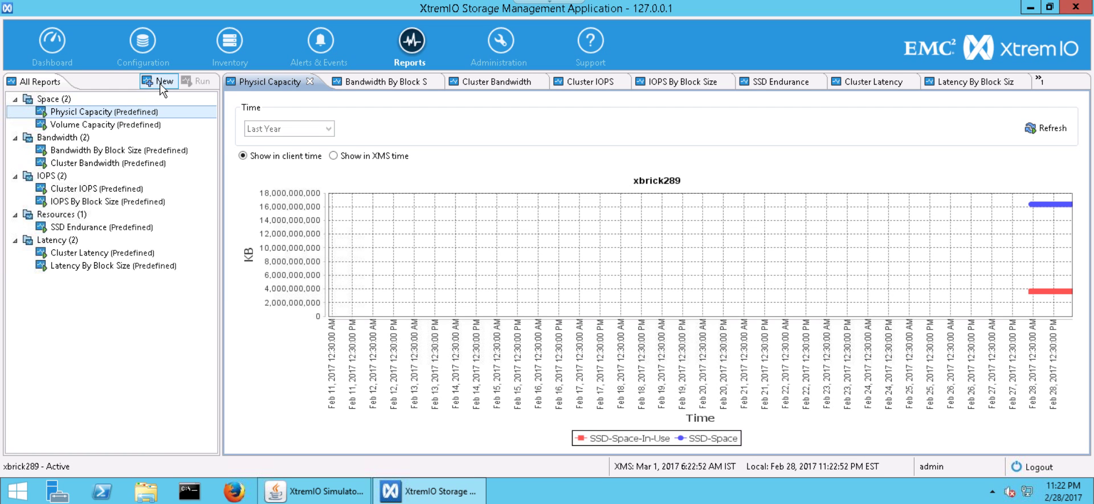
Create a new report and name it SSD Endurance
{"action": "left_click", "coordinate": [161, 83]}
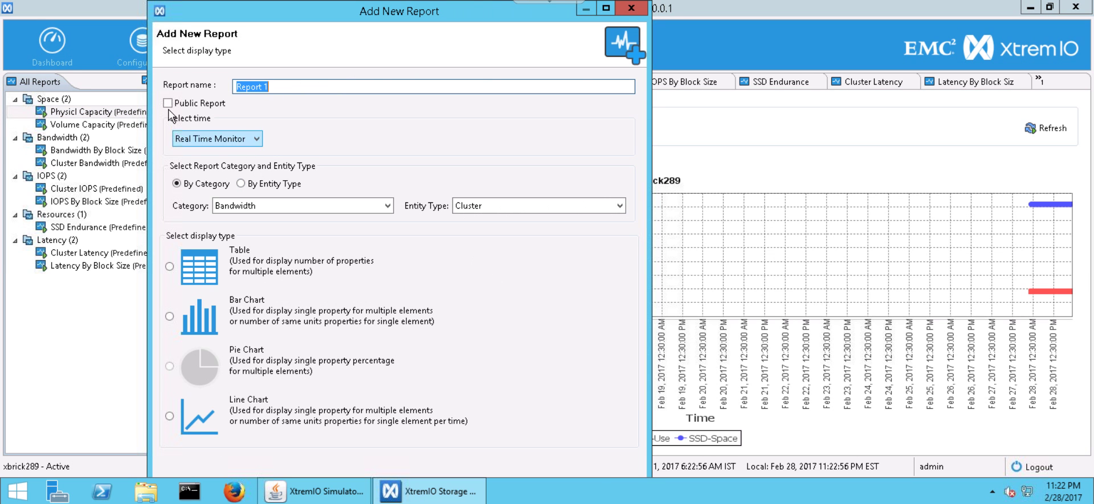
{"action": "left_click", "coordinate": [295, 88]}
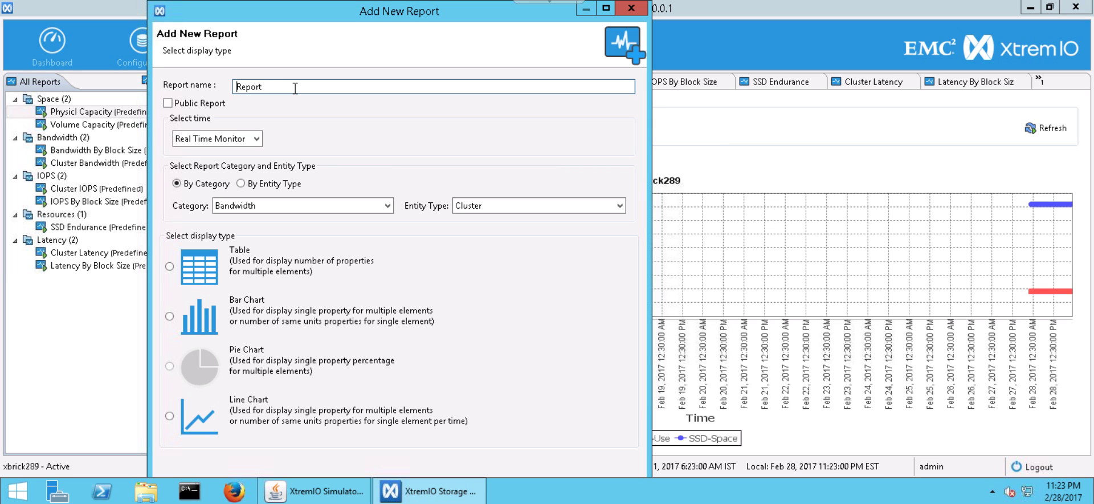
{"action": "type", "text": "Test_"}
{"action": "triple_click", "coordinate": [252, 87]}
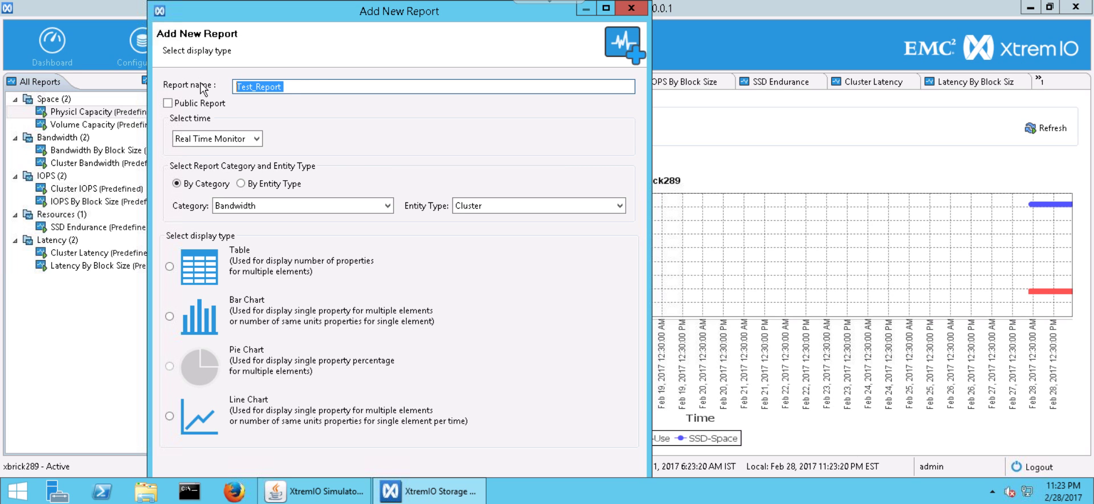
{"action": "type", "text": "SSD E"}
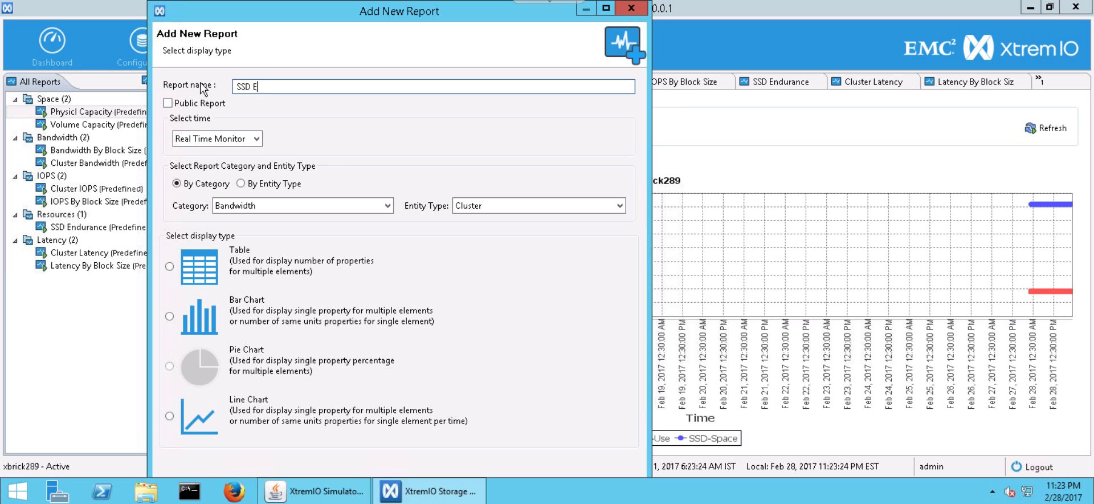
{"action": "type", "text": "ndurance"}
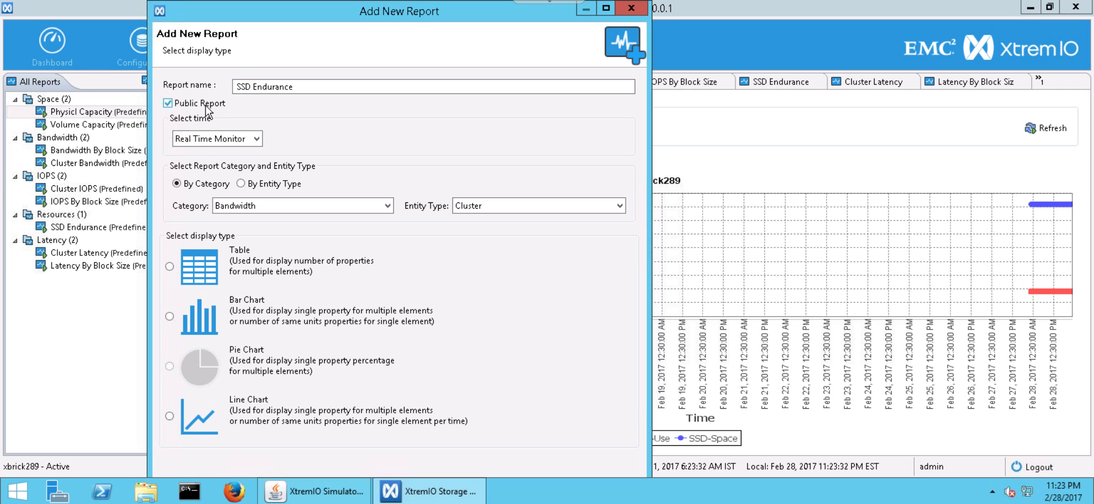
Review the new report's time frame options and try the Resources category, viewing its entity types
{"action": "left_click", "coordinate": [223, 141]}
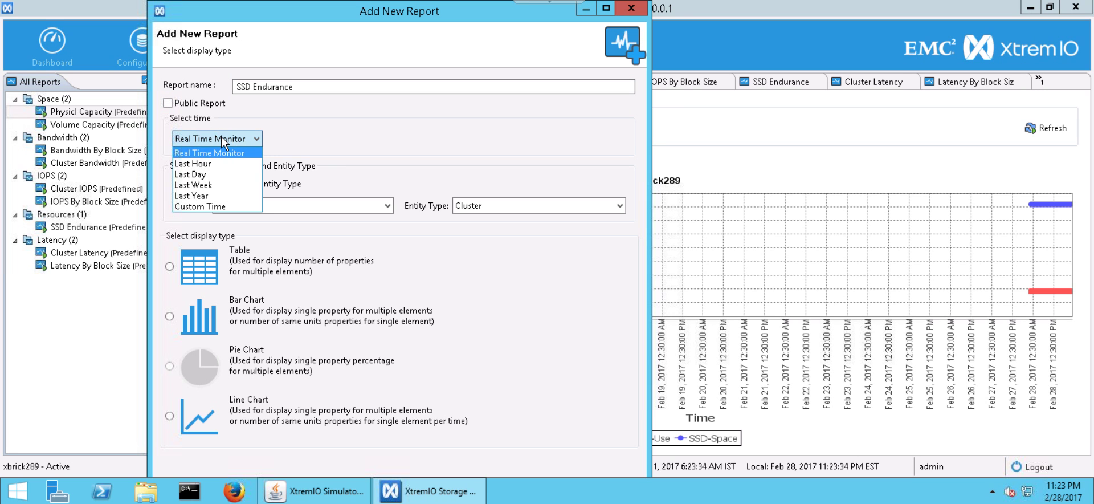
{"action": "left_click", "coordinate": [223, 141]}
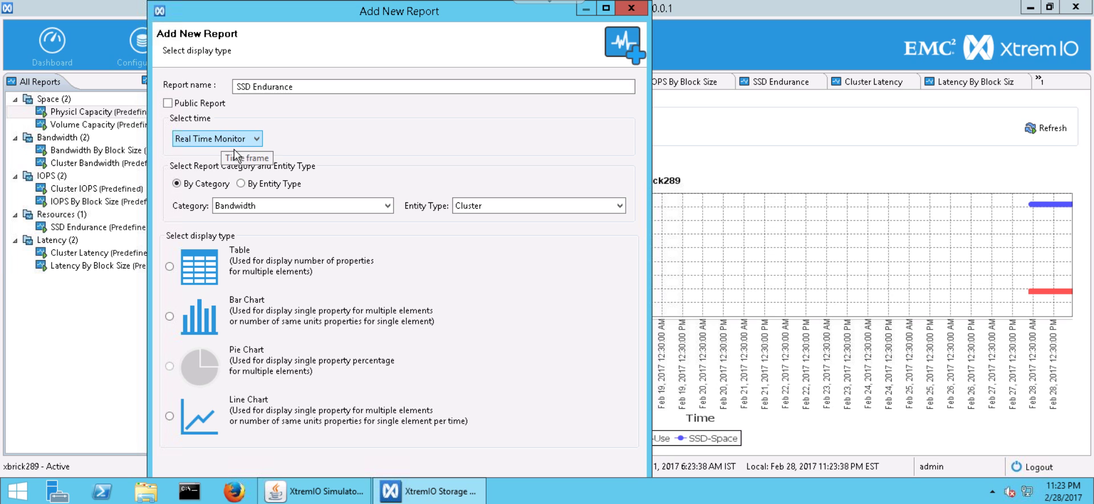
{"action": "left_click", "coordinate": [243, 186]}
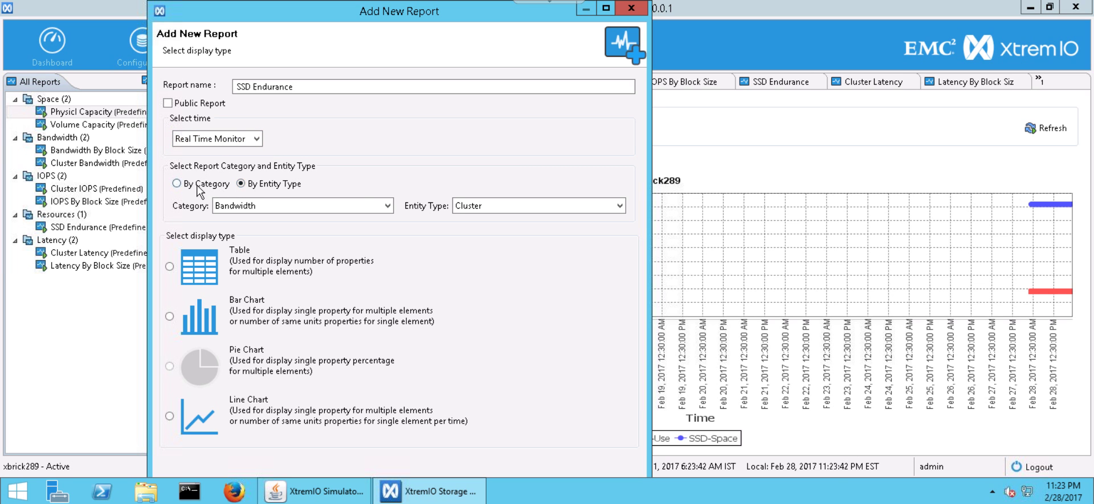
{"action": "left_click", "coordinate": [307, 207]}
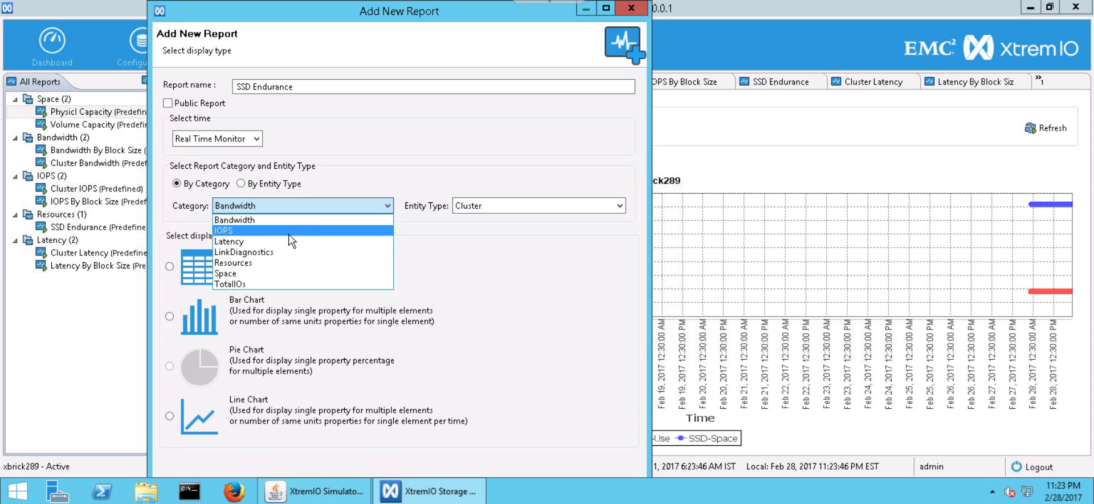
{"action": "left_click", "coordinate": [285, 263]}
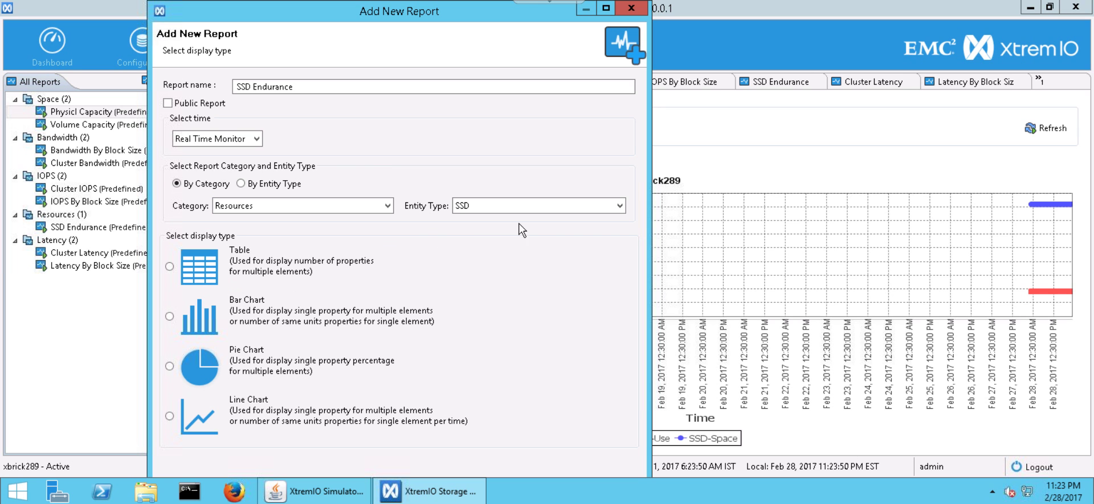
{"action": "left_click", "coordinate": [469, 206]}
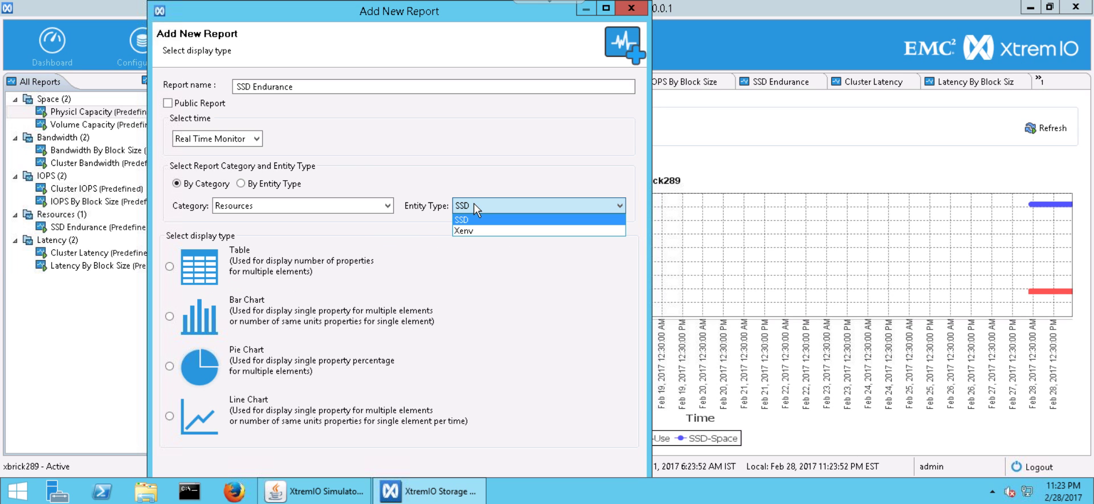
{"action": "left_click", "coordinate": [471, 206]}
Try the Bandwidth category for the new report and view its entity types
{"action": "left_click", "coordinate": [365, 209]}
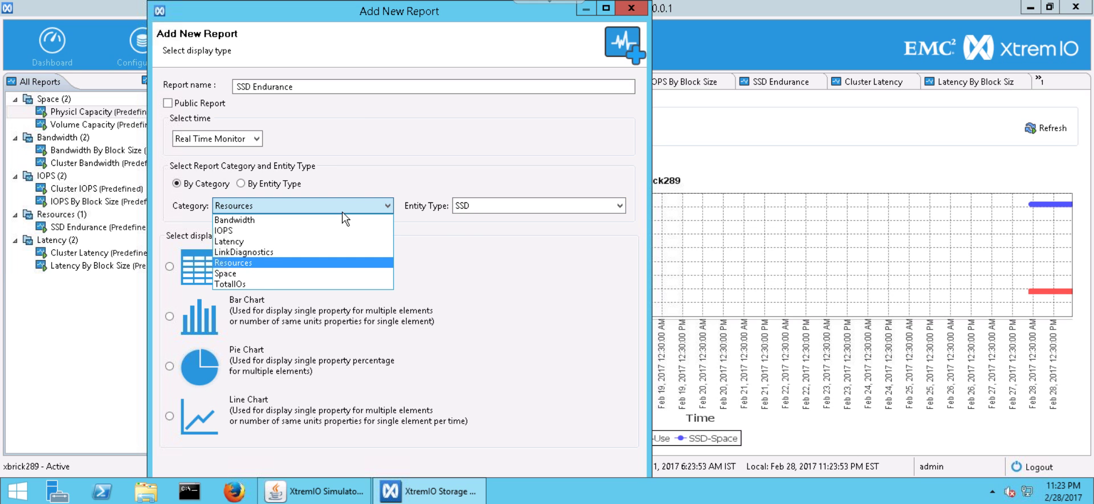
{"action": "left_click", "coordinate": [373, 218]}
{"action": "left_click", "coordinate": [494, 210]}
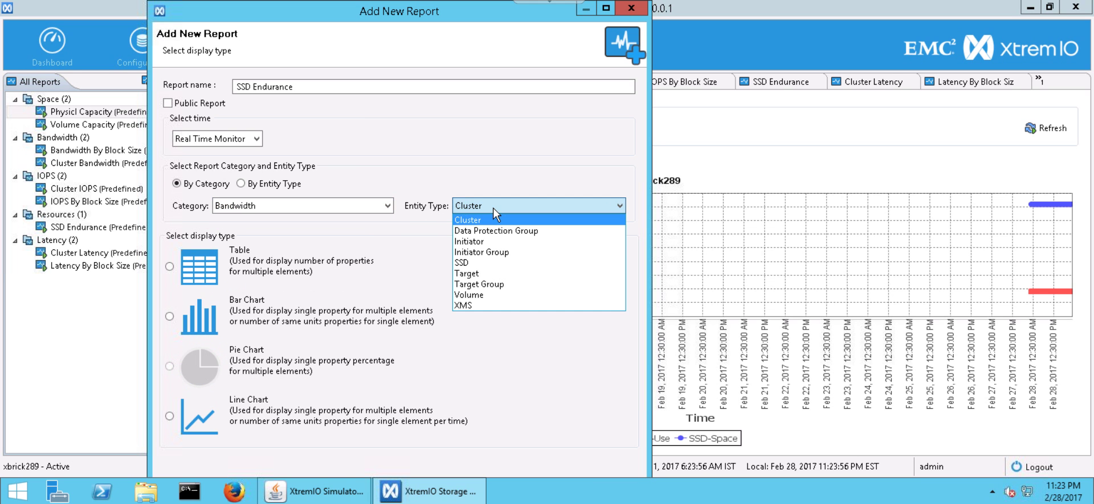
{"action": "left_click", "coordinate": [494, 213]}
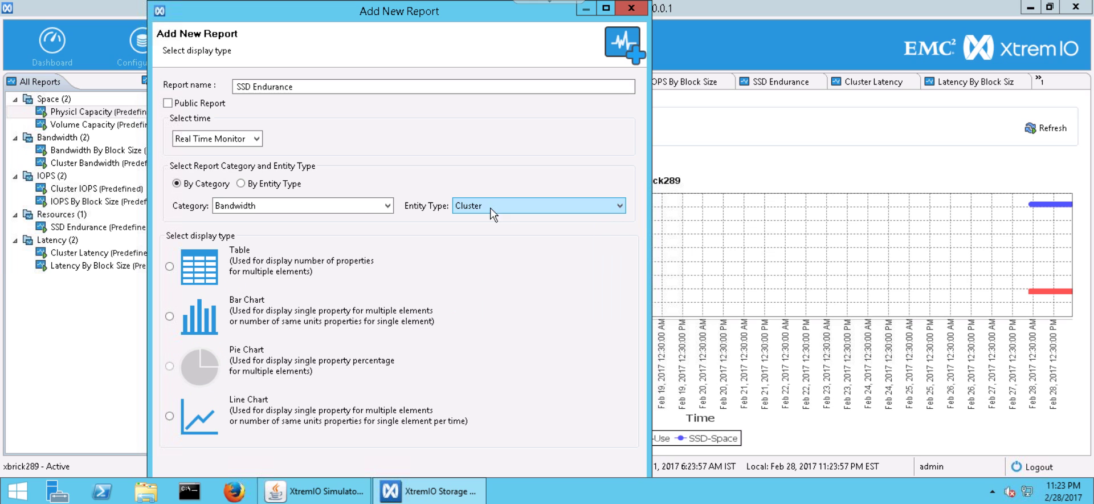
Try the IOPS category for the new report and view its entity types
{"action": "left_click", "coordinate": [357, 208]}
{"action": "left_click", "coordinate": [334, 229]}
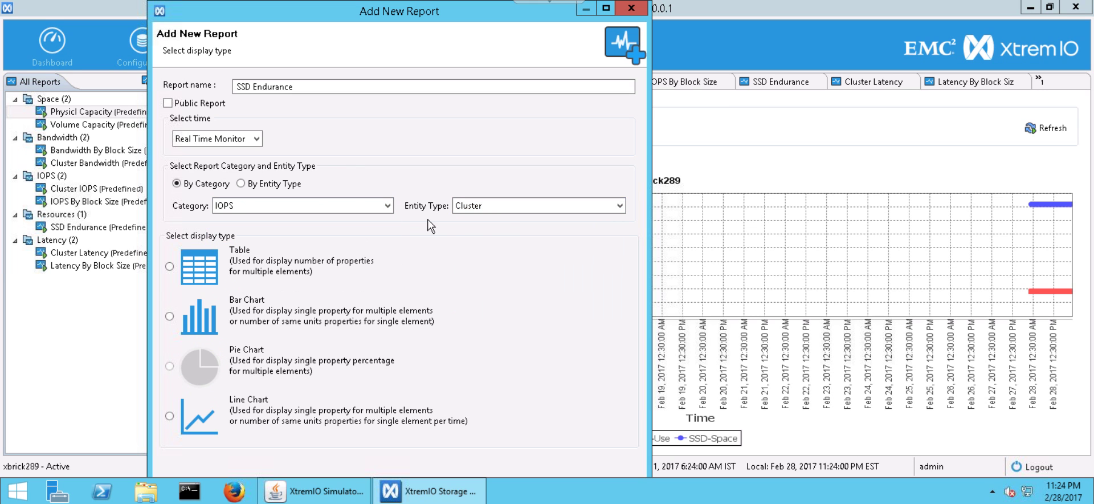
{"action": "left_click", "coordinate": [502, 210]}
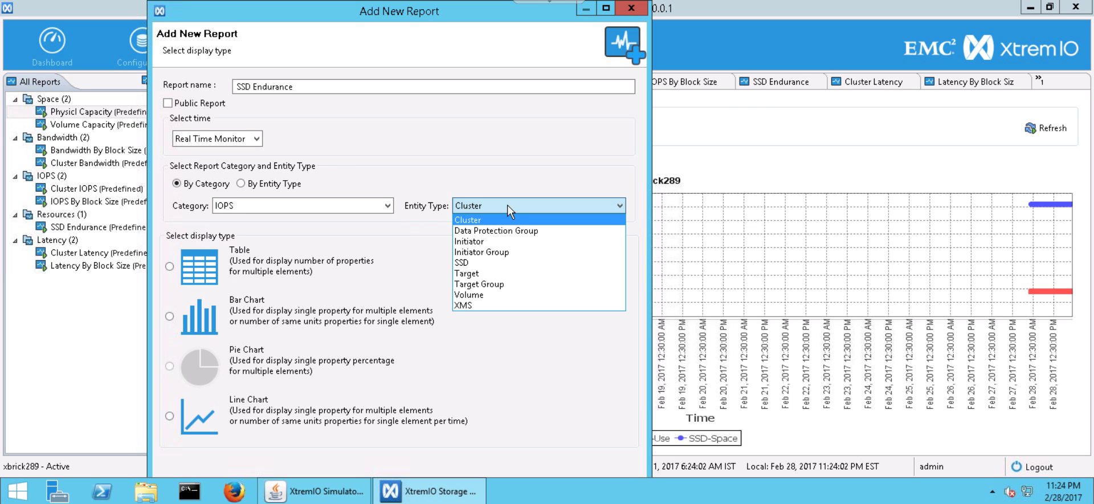
{"action": "left_click", "coordinate": [508, 207]}
Set the new report's category to Latency and review its entity types and the other categories
{"action": "left_click", "coordinate": [361, 208]}
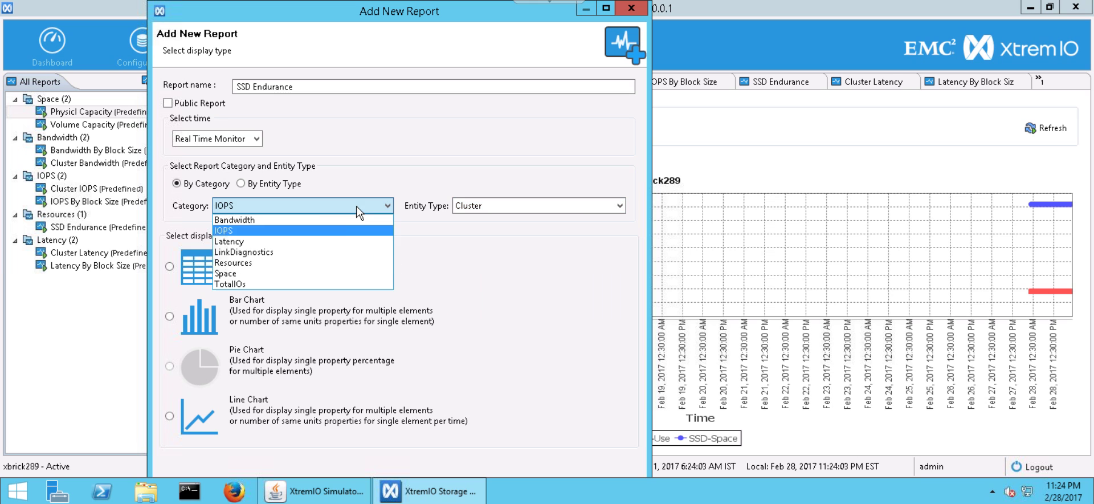
{"action": "left_click", "coordinate": [342, 241]}
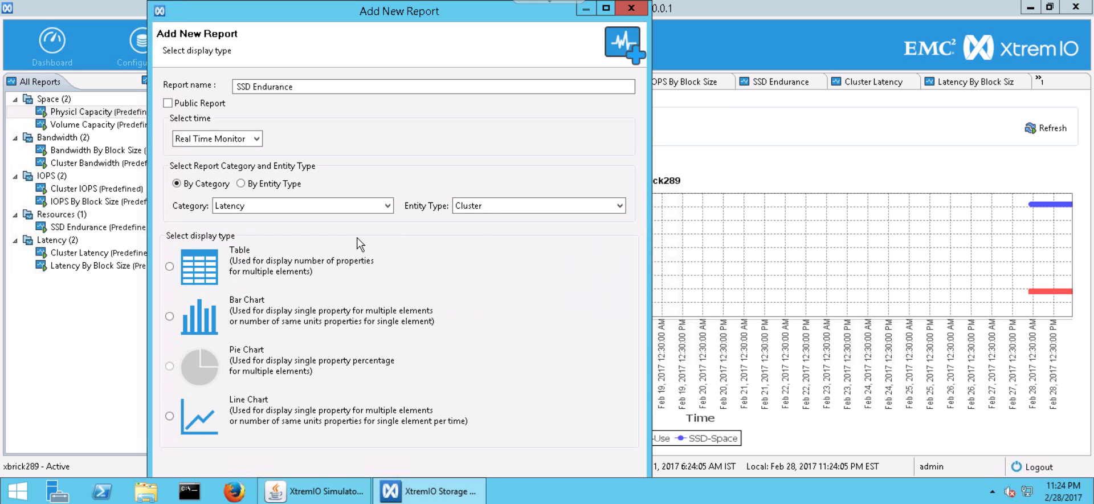
{"action": "left_click", "coordinate": [501, 215]}
{"action": "left_click", "coordinate": [342, 214]}
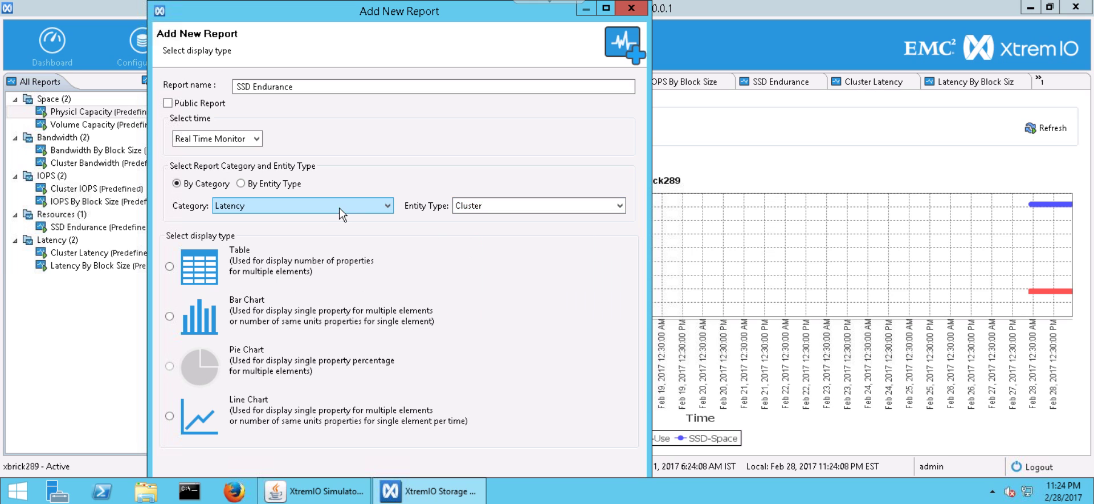
{"action": "left_click", "coordinate": [339, 212]}
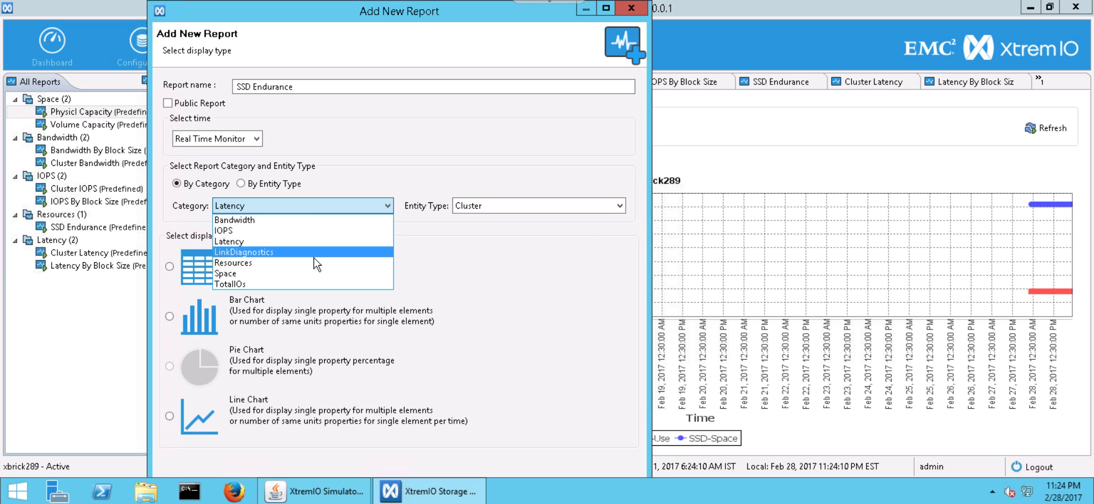
{"action": "key", "text": "Escape"}
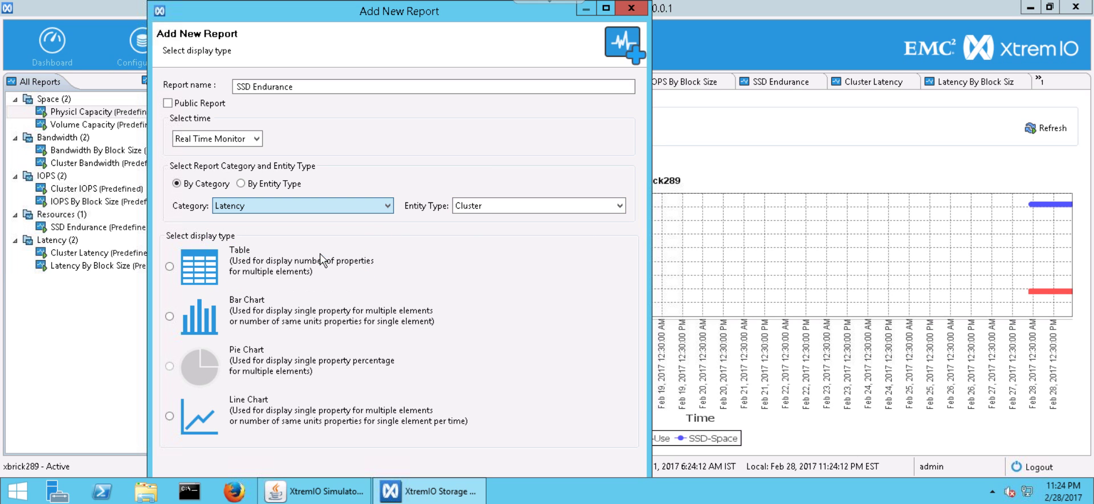
Try the LinkDiagnostics and Space categories for the new report and view the entity types of each
{"action": "left_click", "coordinate": [507, 209]}
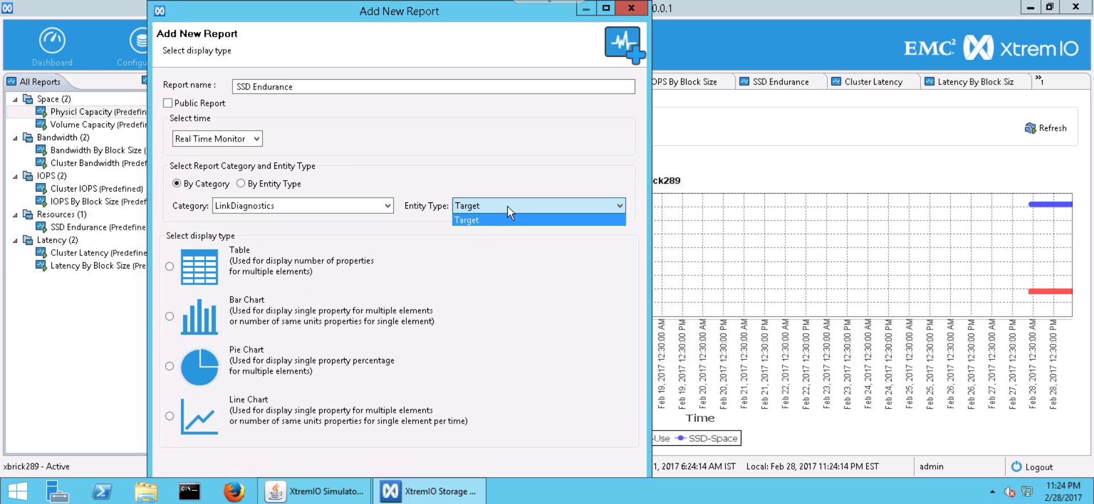
{"action": "left_click", "coordinate": [508, 208]}
{"action": "left_click", "coordinate": [365, 206]}
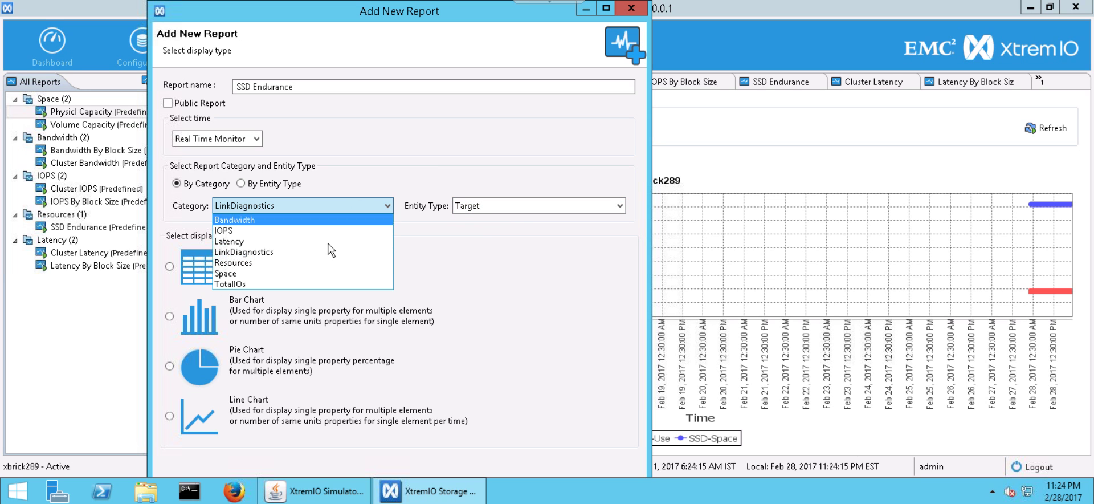
{"action": "left_click", "coordinate": [320, 274]}
{"action": "left_click", "coordinate": [505, 208]}
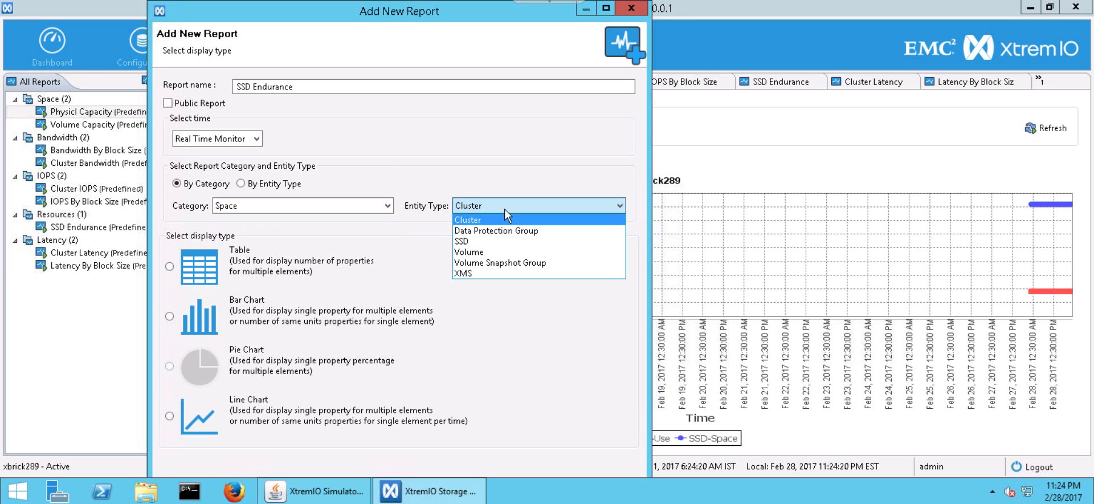
{"action": "left_click", "coordinate": [376, 212]}
Try the TotalIOs category for the new report and view its entity types
{"action": "left_click", "coordinate": [374, 209]}
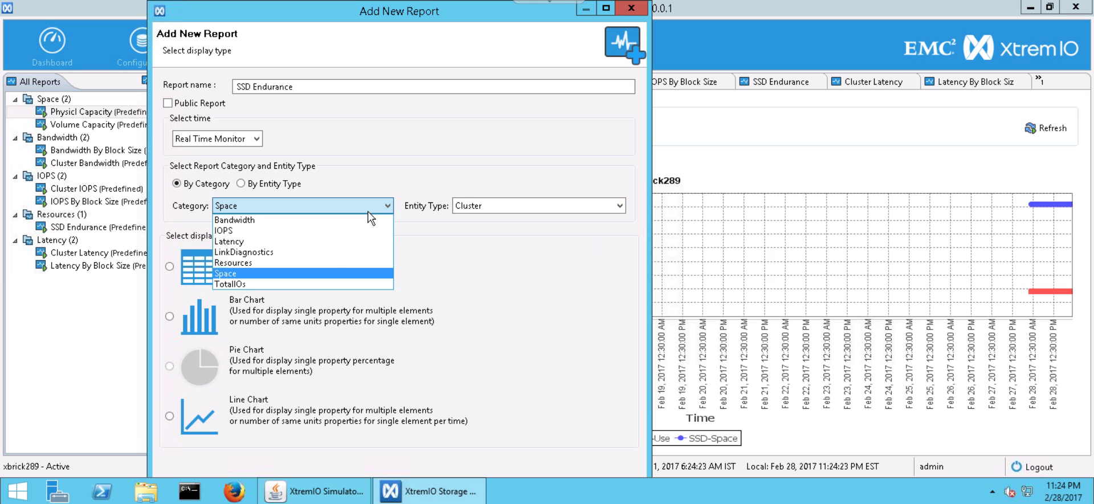
{"action": "left_click", "coordinate": [311, 285]}
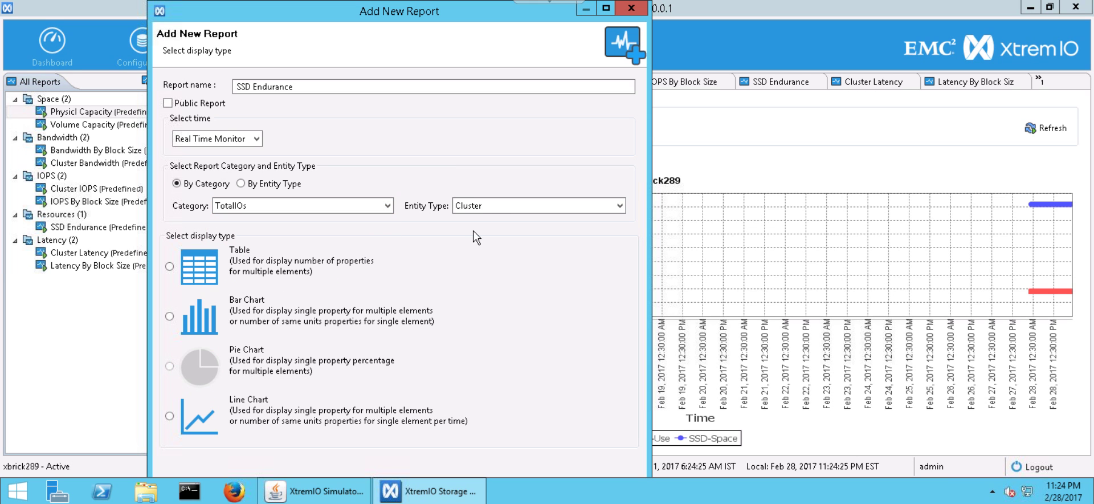
{"action": "left_click", "coordinate": [501, 212]}
{"action": "left_click", "coordinate": [501, 217]}
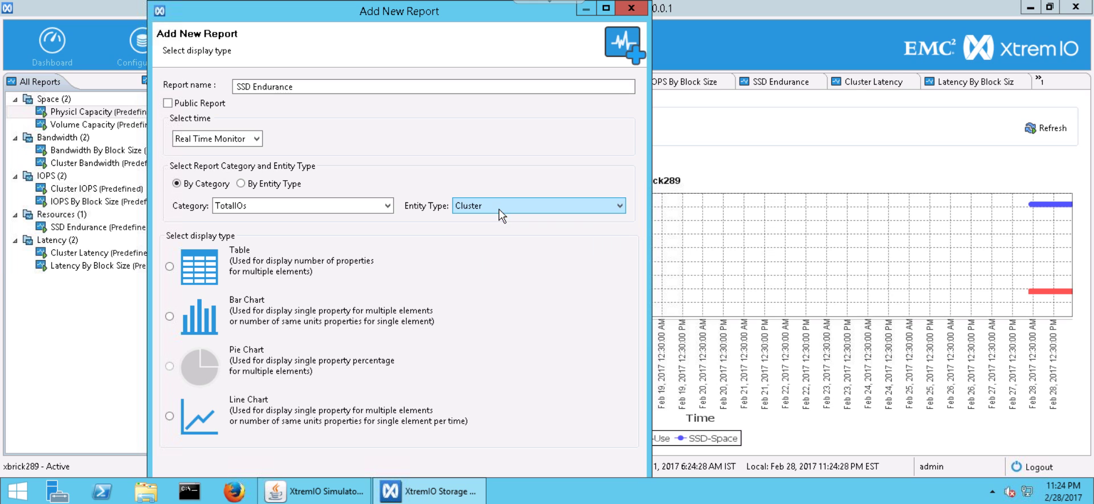
Set the new report's category to Resources with SSD as the entity type
{"action": "left_click", "coordinate": [343, 206]}
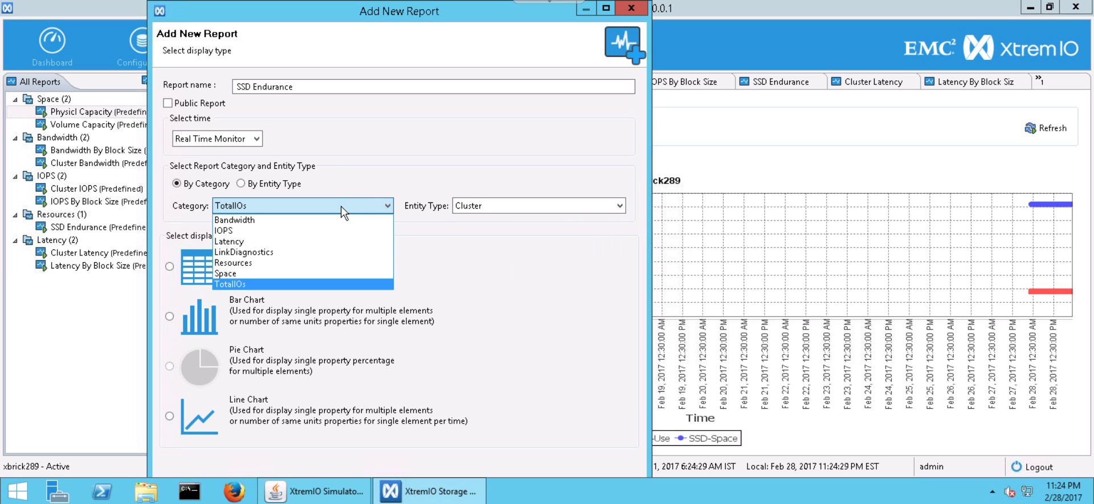
{"action": "left_click", "coordinate": [308, 263]}
{"action": "left_click", "coordinate": [478, 209]}
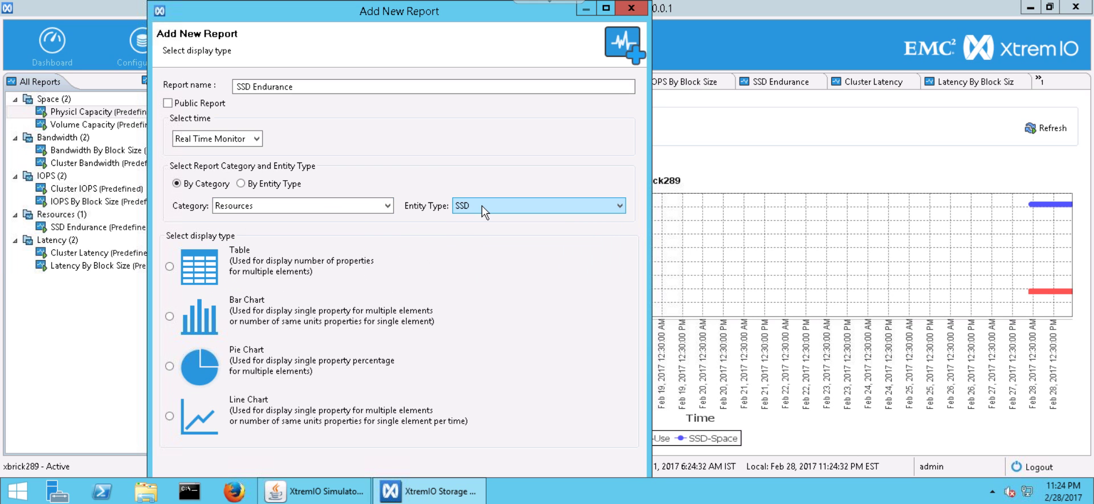
{"action": "left_click", "coordinate": [482, 216]}
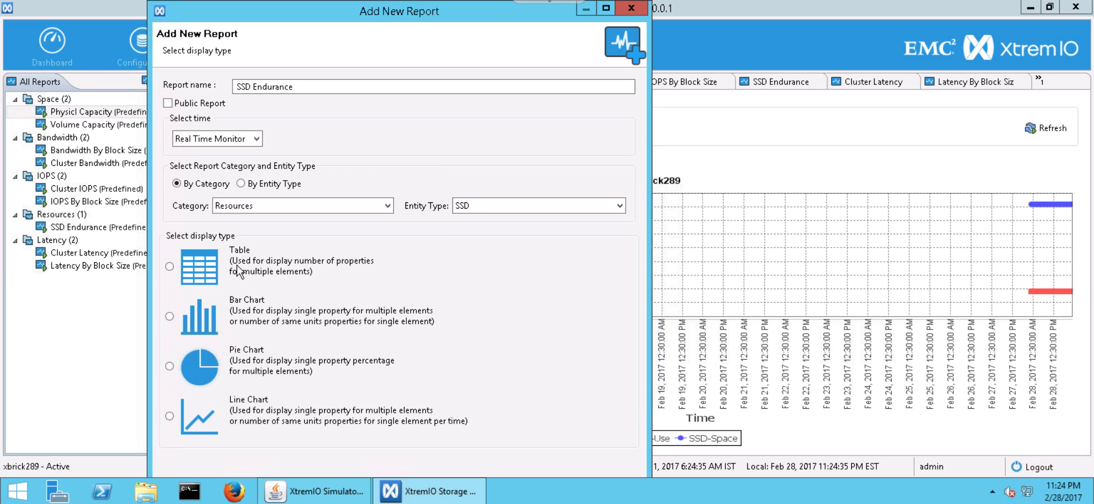
Try the available display types, choose Bar Chart for the report, and proceed to the element selection
{"action": "left_click", "coordinate": [169, 266]}
{"action": "left_click", "coordinate": [171, 316]}
{"action": "left_click", "coordinate": [170, 366]}
{"action": "left_click", "coordinate": [170, 416]}
{"action": "left_click", "coordinate": [170, 315]}
{"action": "left_click", "coordinate": [607, 8]}
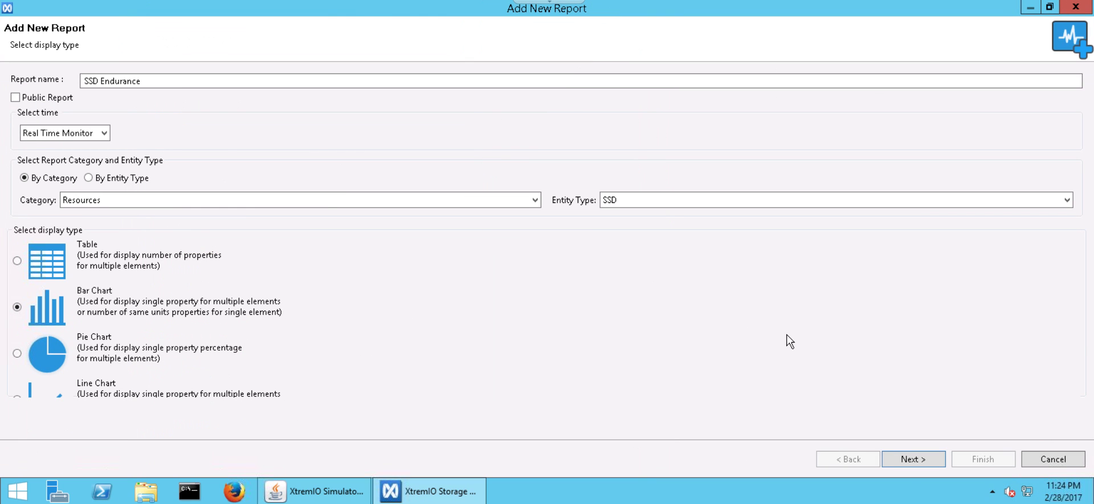
{"action": "left_click", "coordinate": [914, 459]}
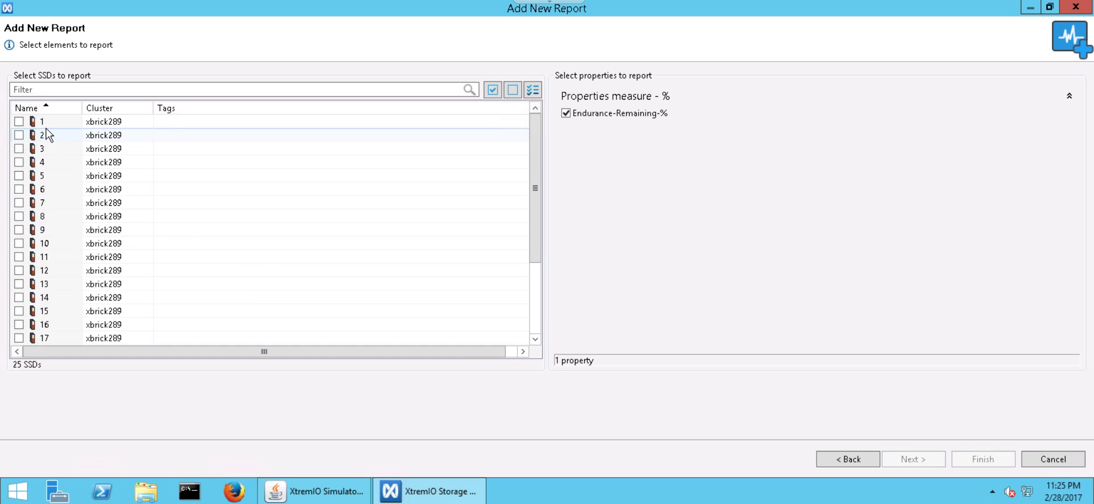
Select all SSDs of the xbrick289 cluster as the elements to report
{"action": "left_click", "coordinate": [46, 109]}
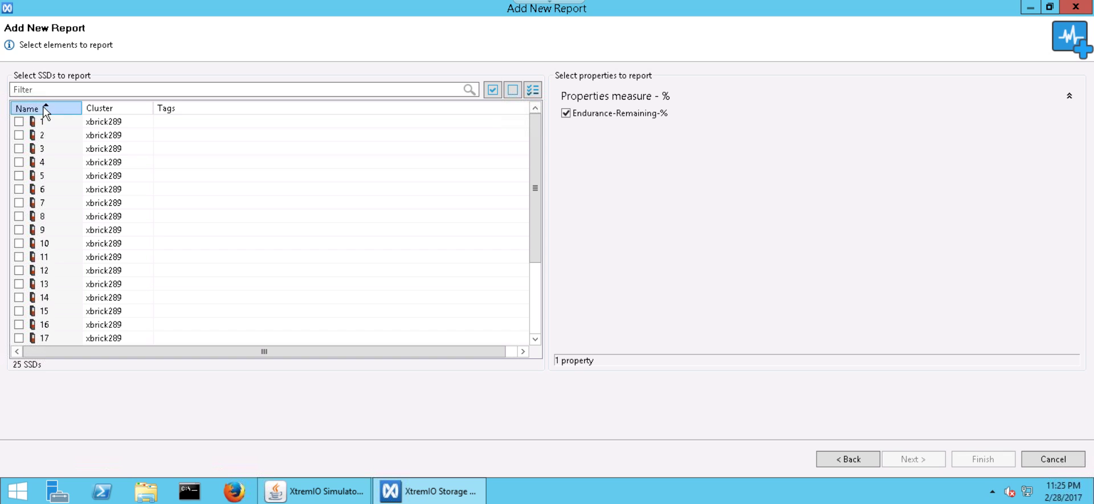
{"action": "left_click", "coordinate": [46, 108]}
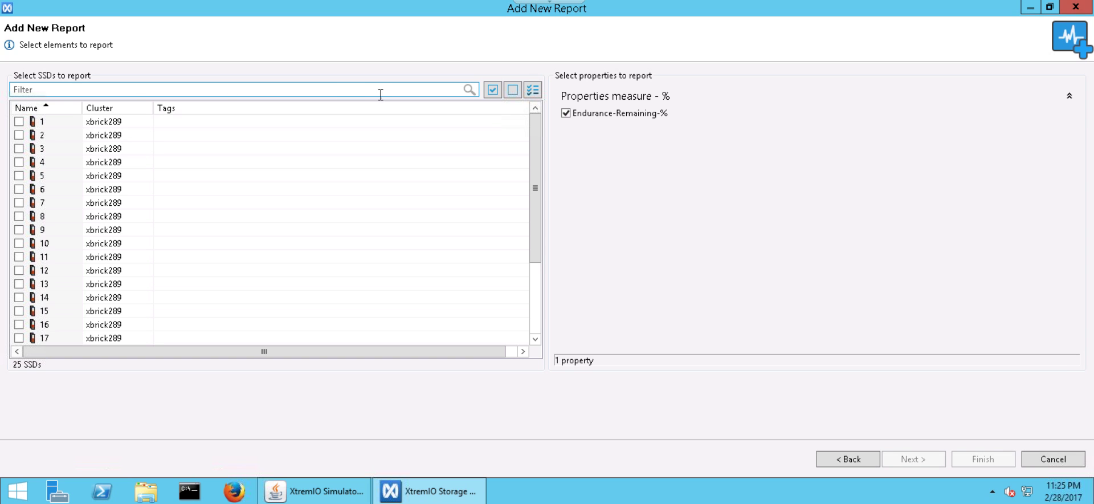
{"action": "left_click", "coordinate": [19, 122]}
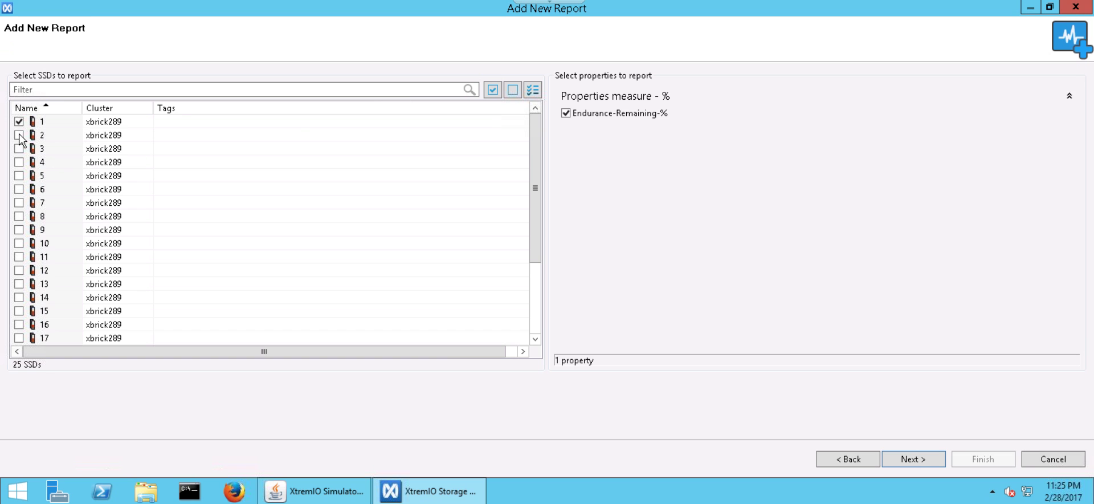
{"action": "left_click", "coordinate": [19, 135]}
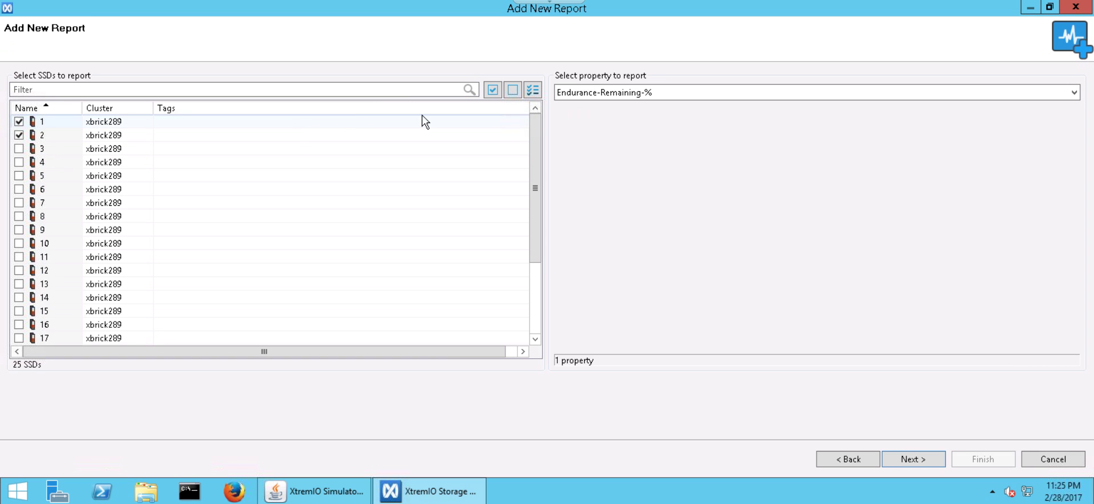
{"action": "left_click", "coordinate": [494, 91]}
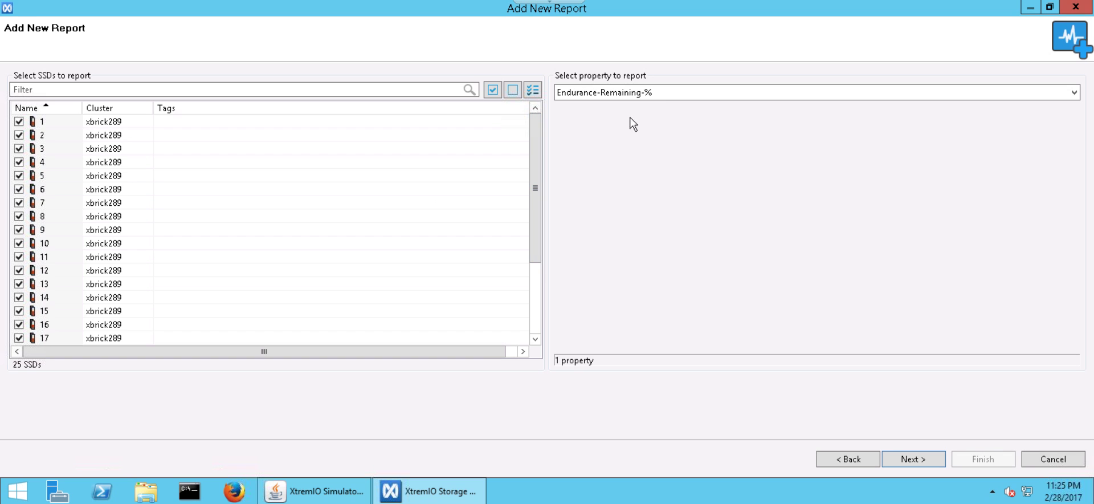
Choose Endurance-Remaining-% as the property to report and finish creating the report, running it immediately
{"action": "left_click", "coordinate": [675, 97]}
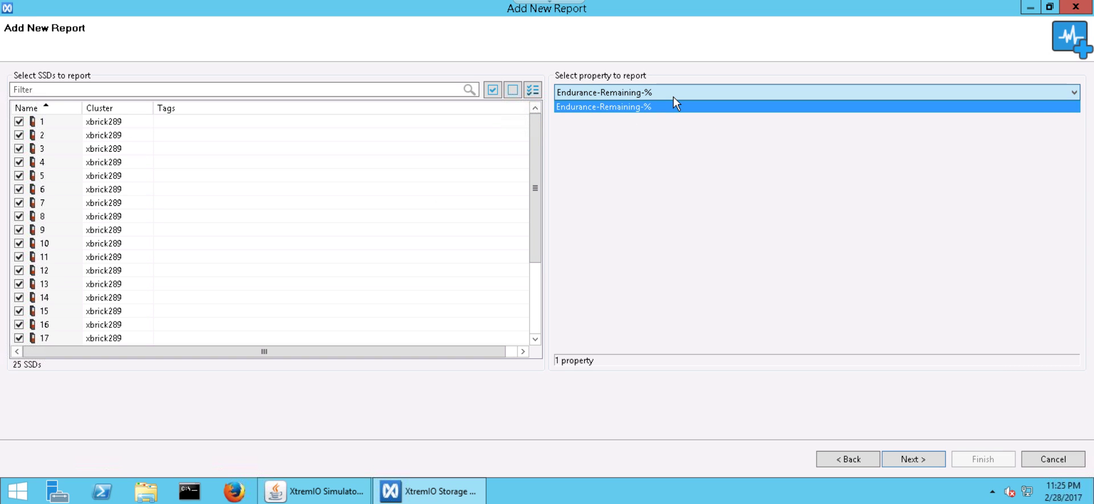
{"action": "left_click", "coordinate": [676, 105]}
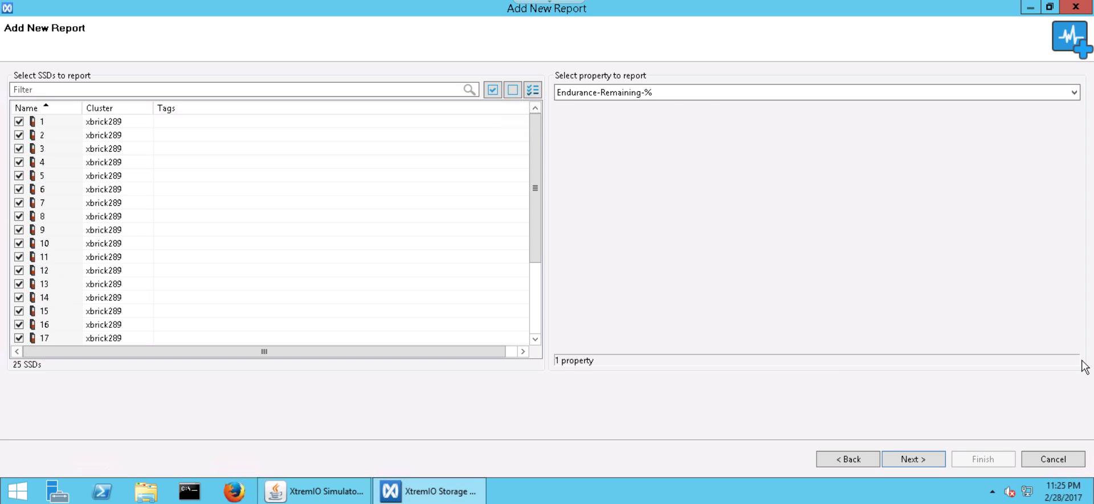
{"action": "left_click", "coordinate": [908, 462]}
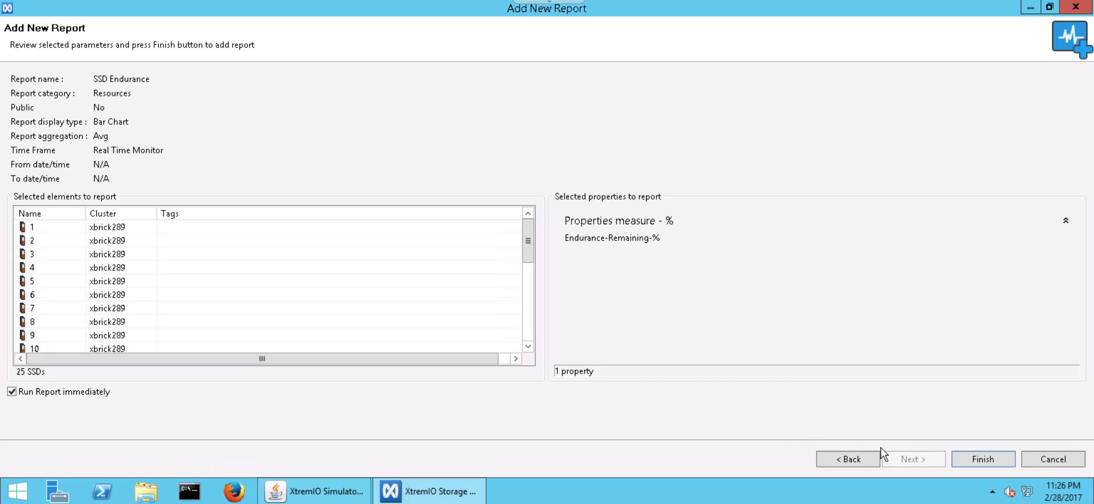
{"action": "left_click", "coordinate": [976, 460]}
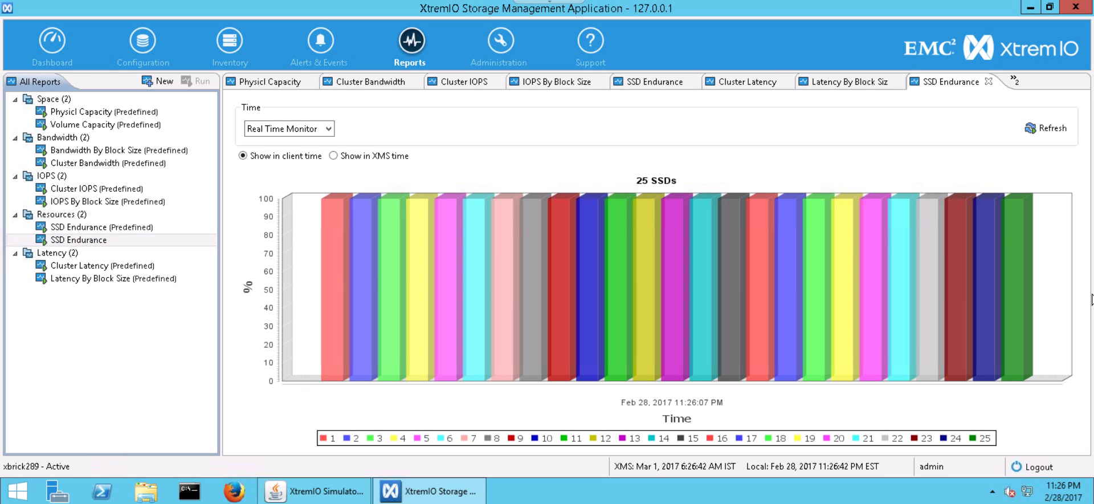
Select the custom SSD Endurance report under Resources and refresh its bar chart
{"action": "left_click", "coordinate": [70, 240]}
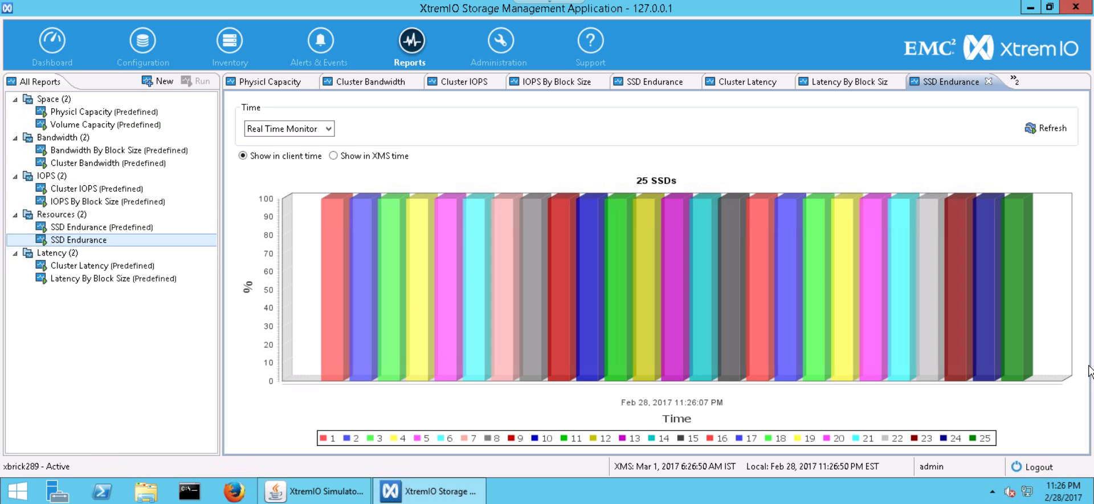
{"action": "left_click", "coordinate": [930, 415]}
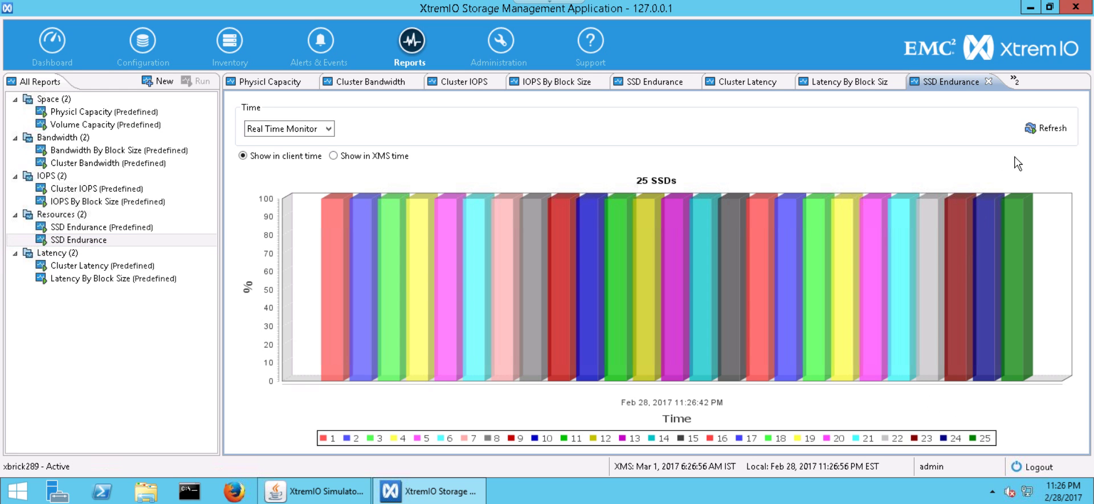
{"action": "left_click", "coordinate": [1041, 131]}
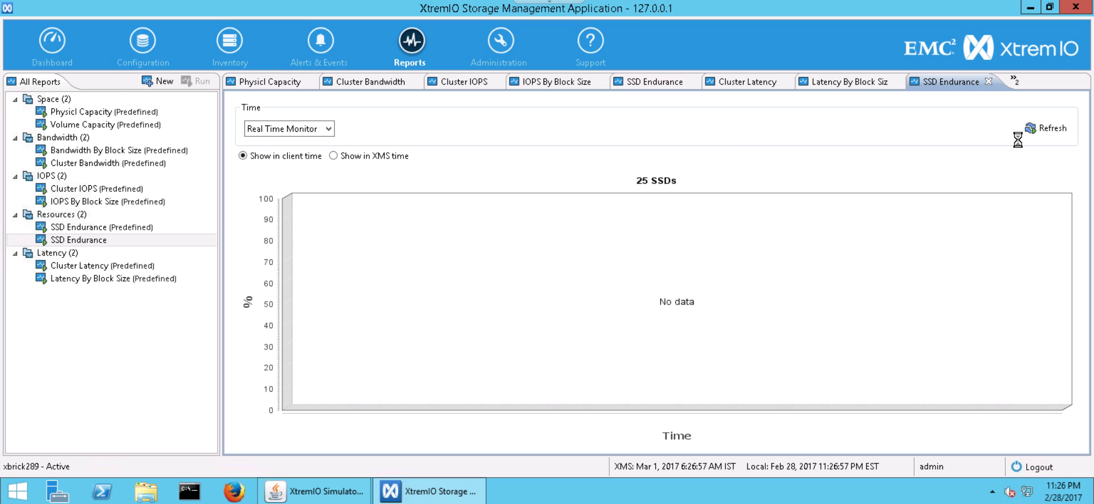